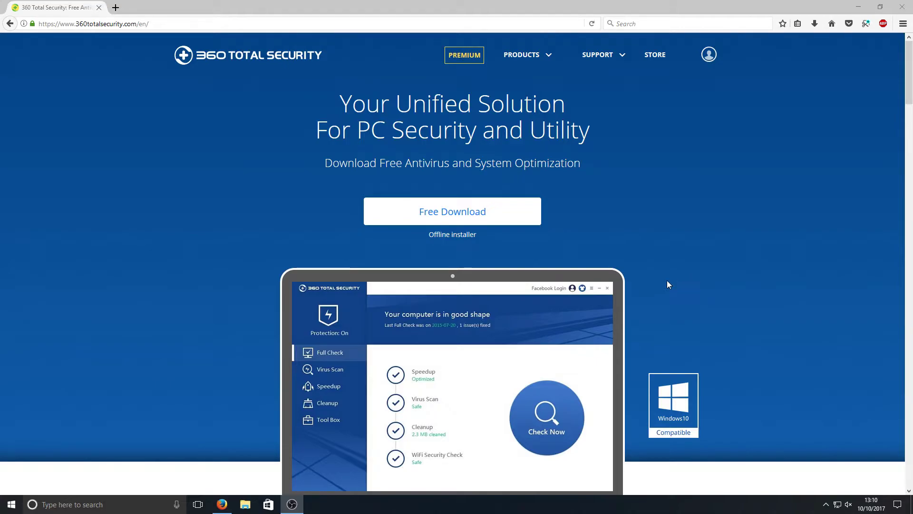
Scroll the homepage to the Compare Products Price row and start the free 360 Total Security download.
scroll(666, 280, "down", 20)
scroll(606, 259, "down", 15)
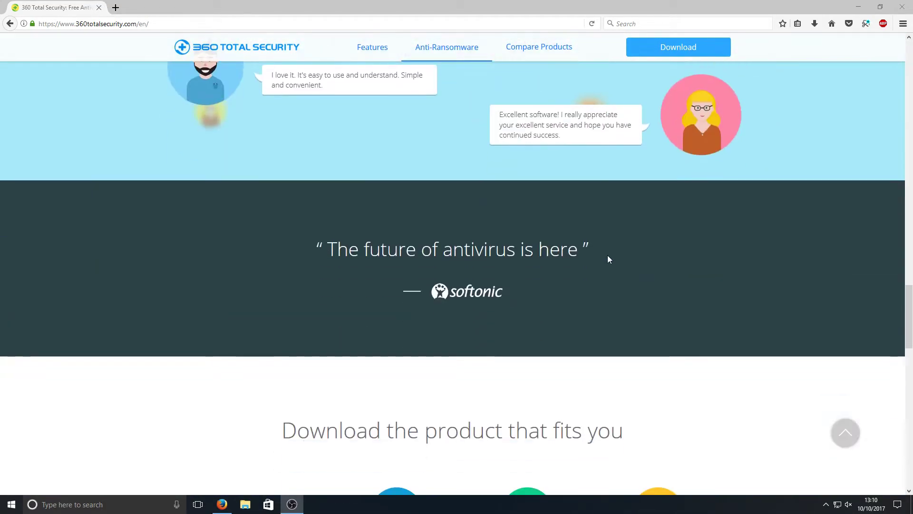
scroll(648, 251, "up", 3)
scroll(648, 251, "up", 5)
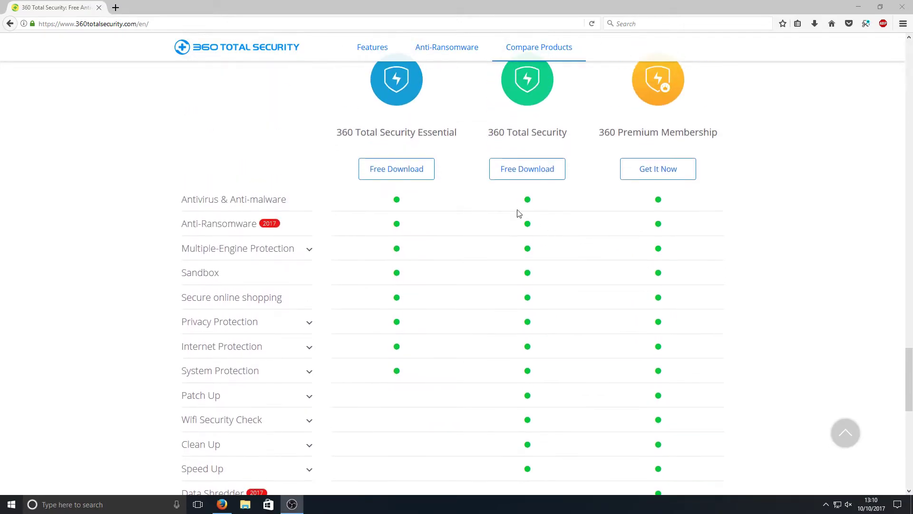
scroll(362, 157, "up", 1)
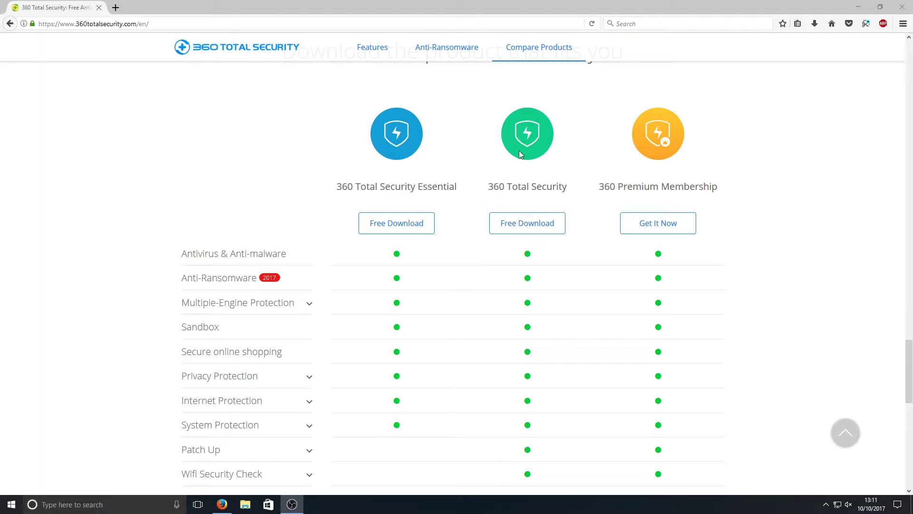
scroll(529, 143, "down", 3)
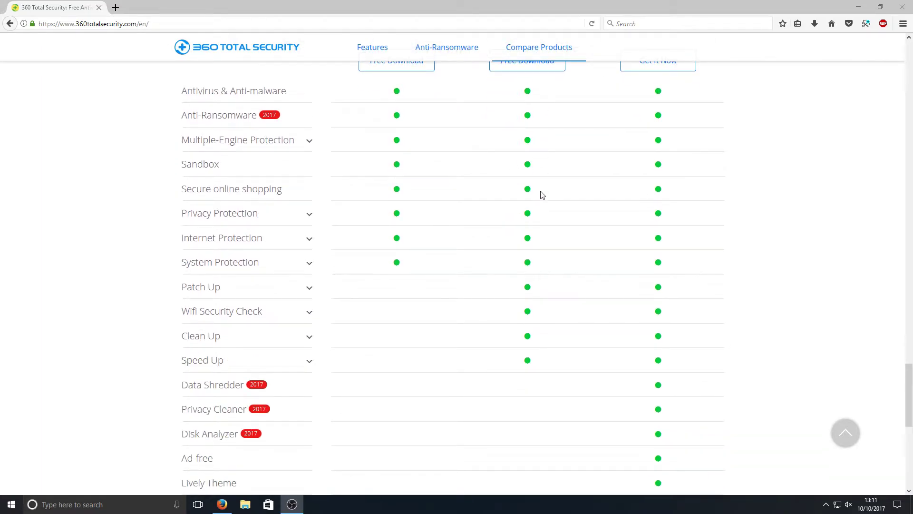
scroll(541, 200, "down", 1)
scroll(507, 204, "up", 3)
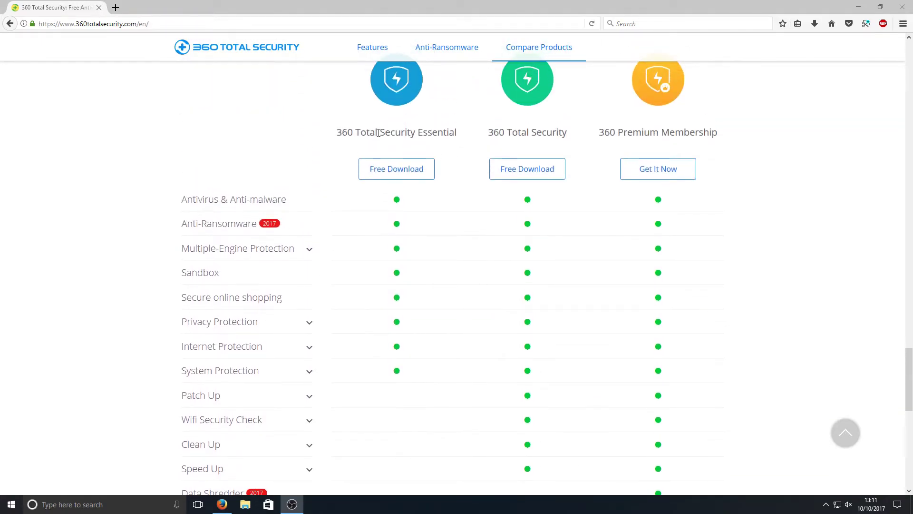
scroll(440, 226, "down", 2)
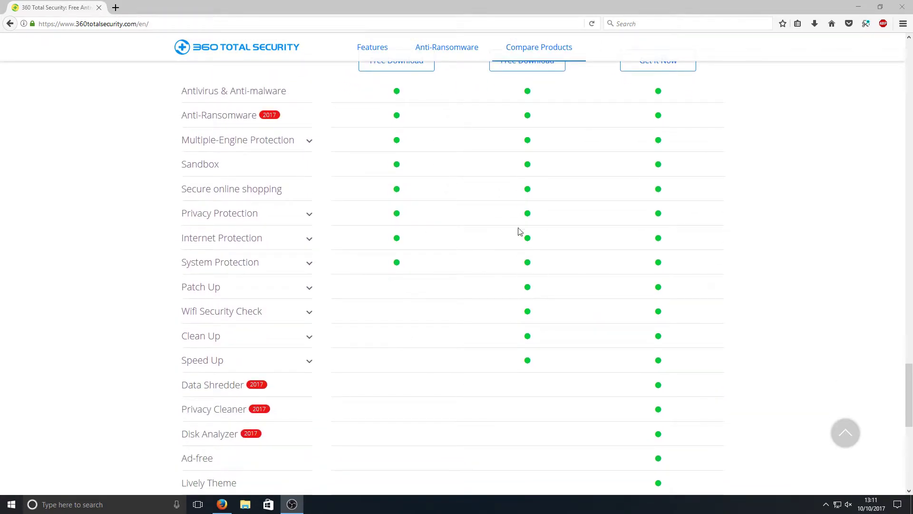
scroll(506, 309, "down", 2)
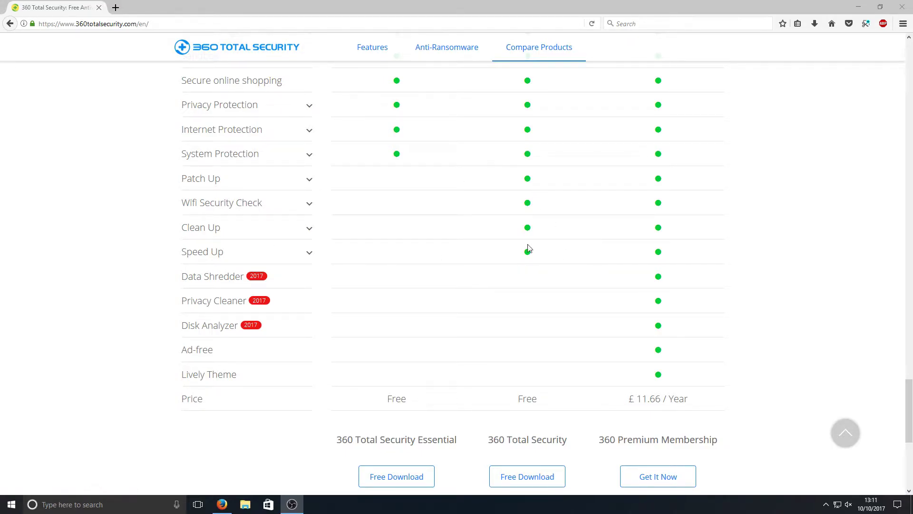
scroll(518, 272, "down", 4)
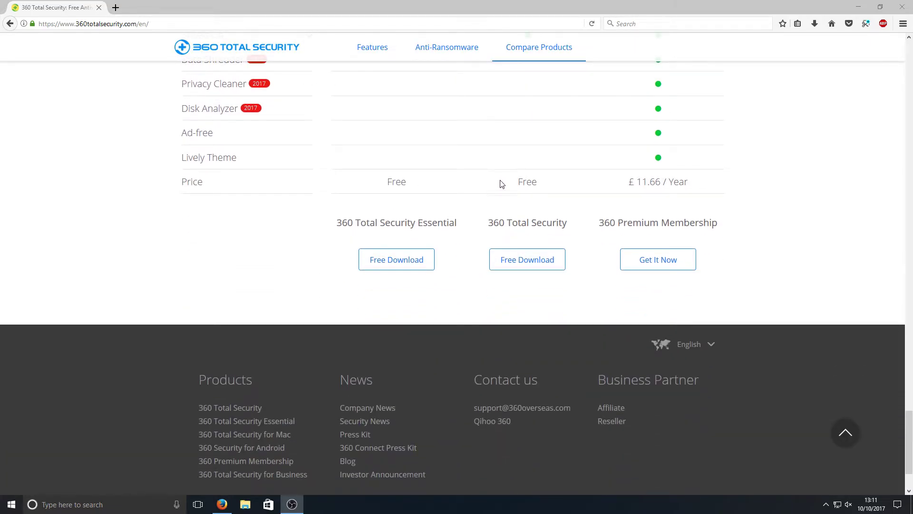
left_click(532, 262)
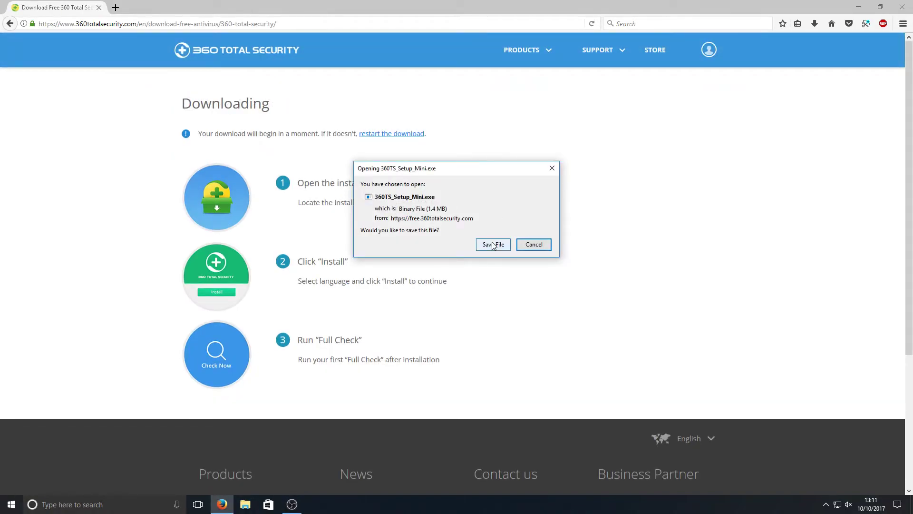
Save 360TS_Setup_Mini.exe, run it from Firefox's downloads list, and minimize the browser.
left_click(493, 244)
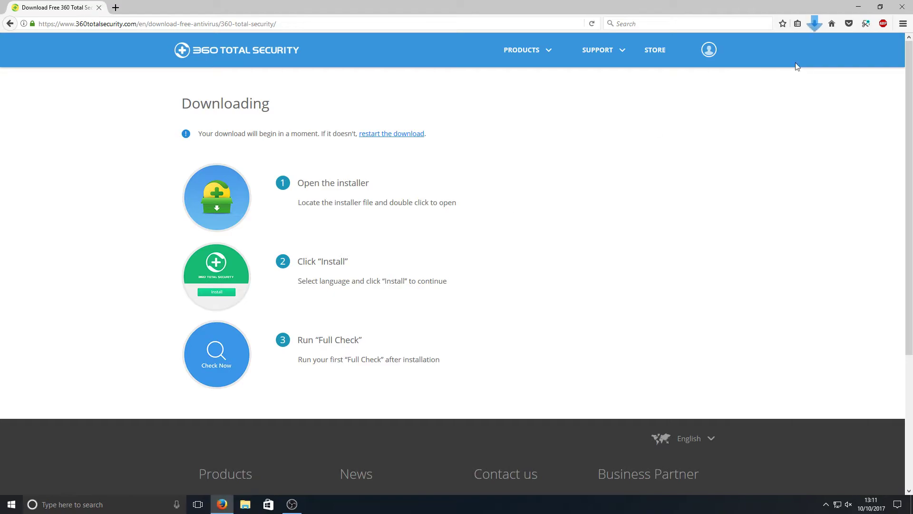
left_click(815, 23)
left_click(710, 52)
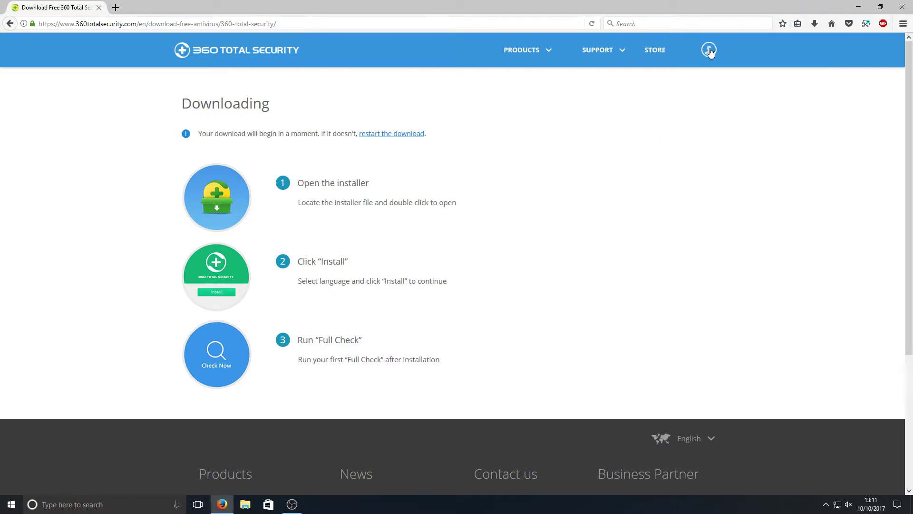
left_click(858, 7)
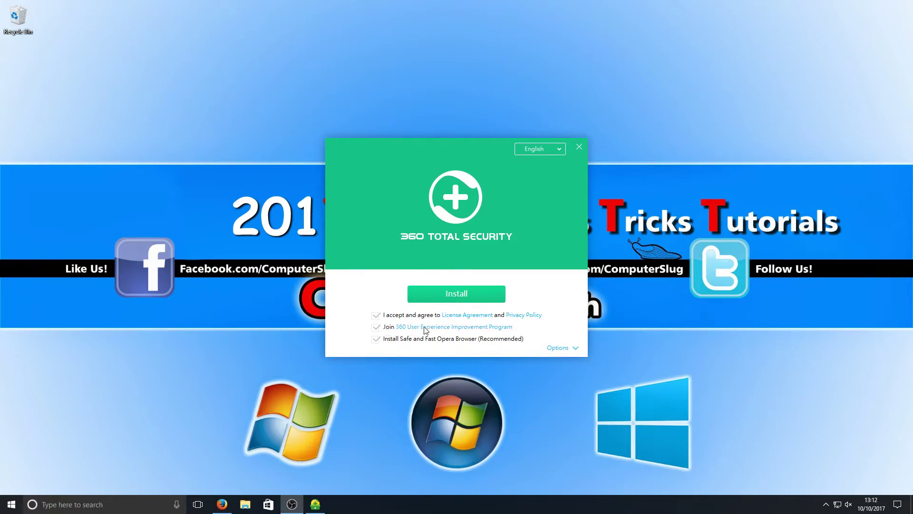
Opt out of the User Experience Improvement Program, review the install folder options, and start installing.
left_click(376, 329)
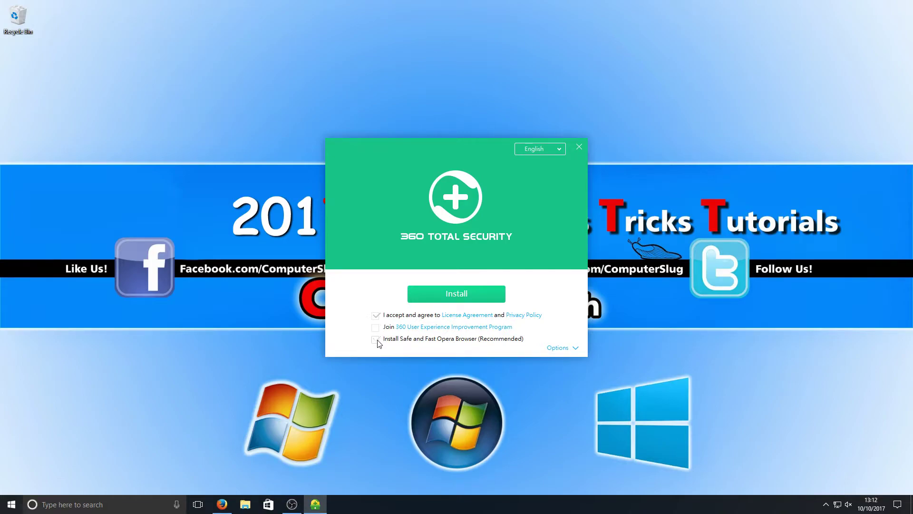
left_click(575, 349)
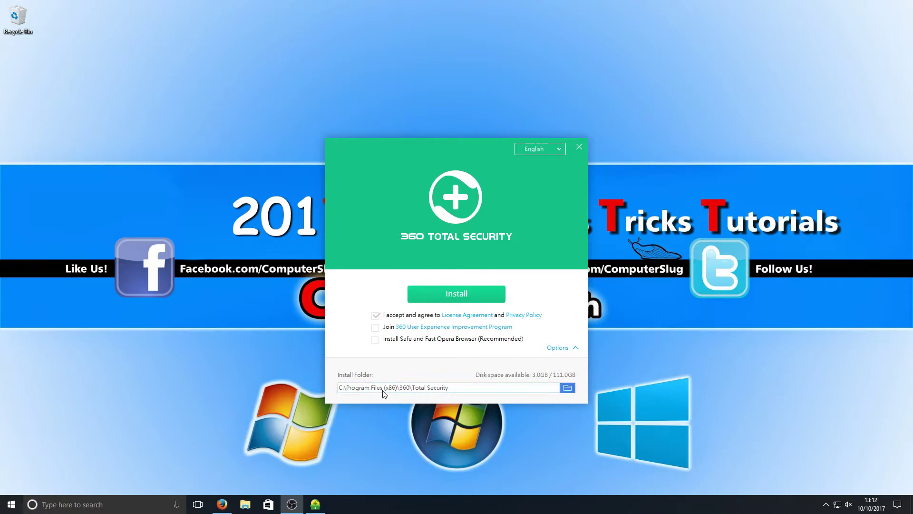
left_click(453, 293)
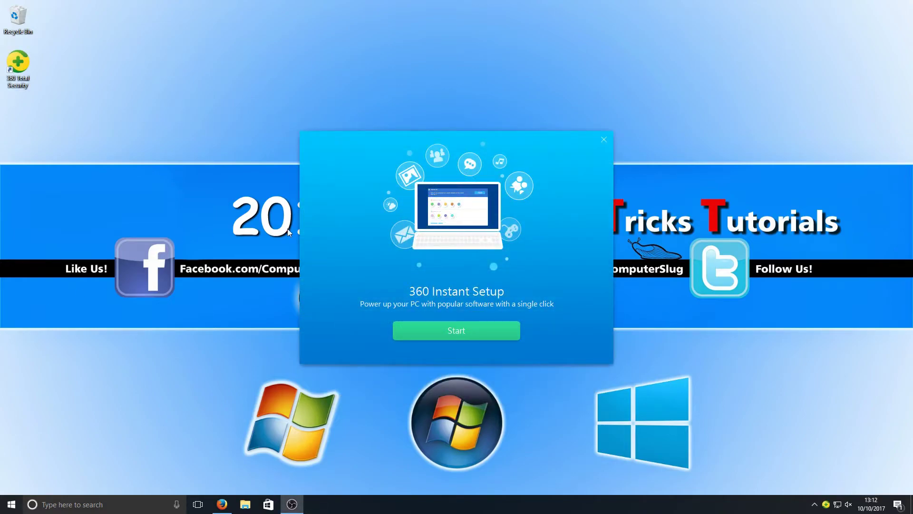
Start 360 Instant Setup, close its window, and move the main window up and left.
left_click(462, 332)
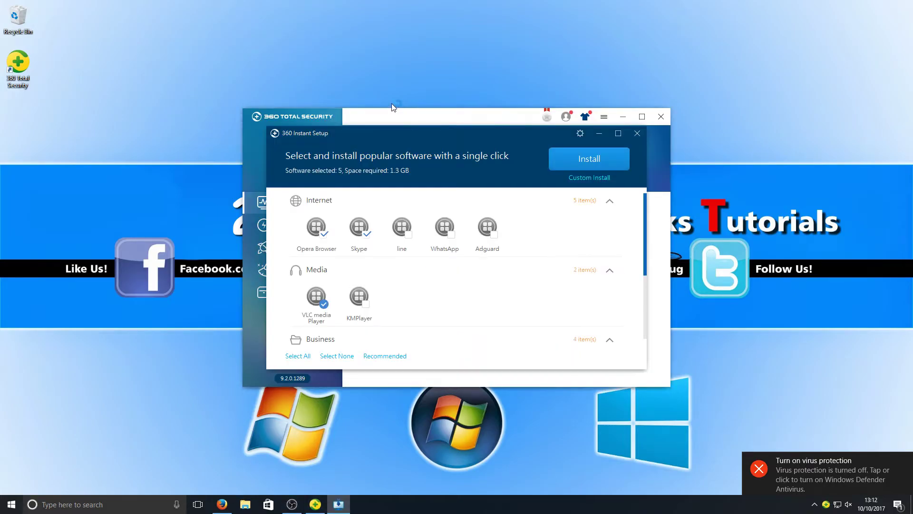
left_click(637, 134)
left_click_drag(399, 118, 395, 93)
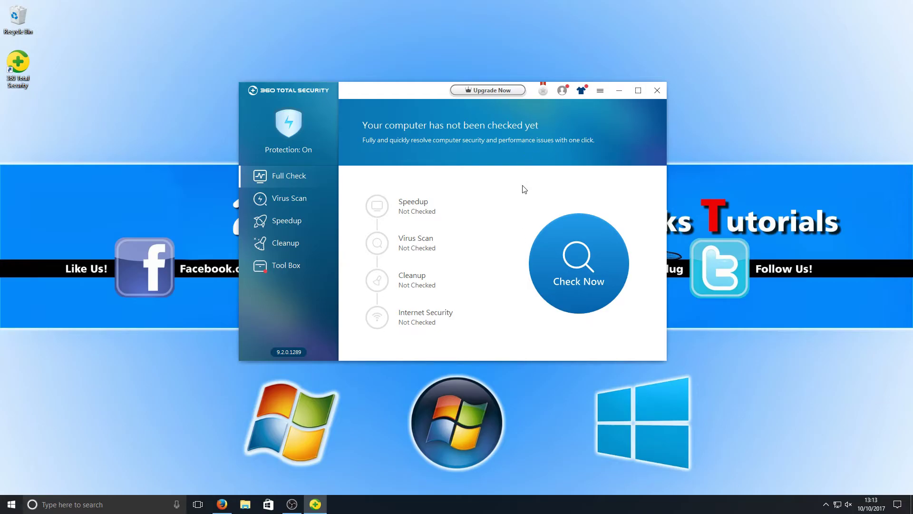
left_click(543, 90)
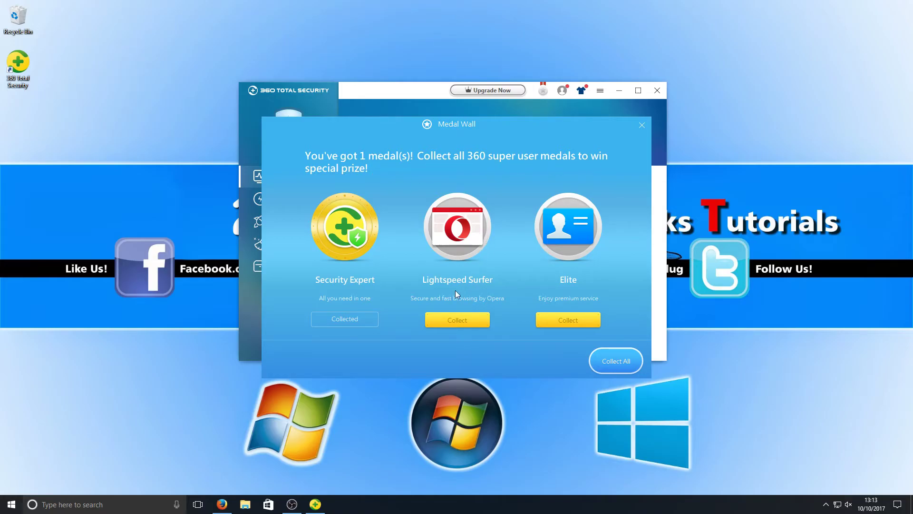
left_click(620, 360)
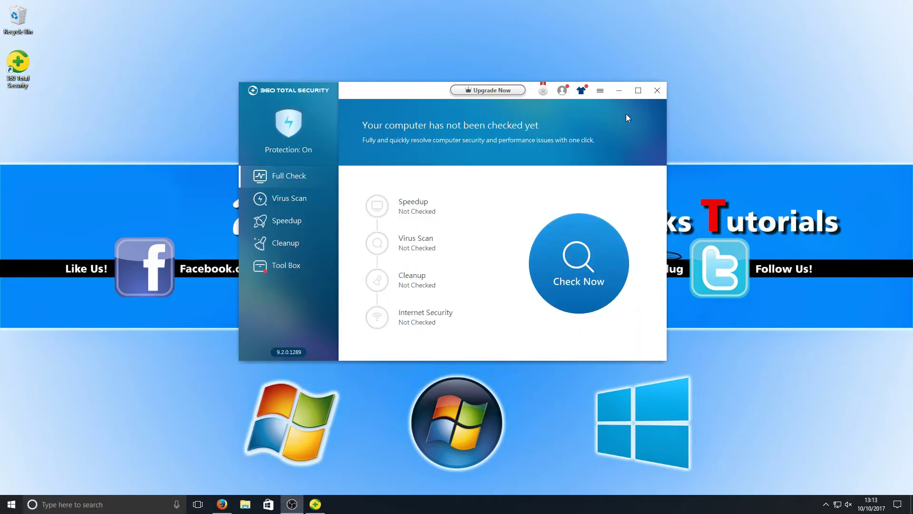
left_click(581, 93)
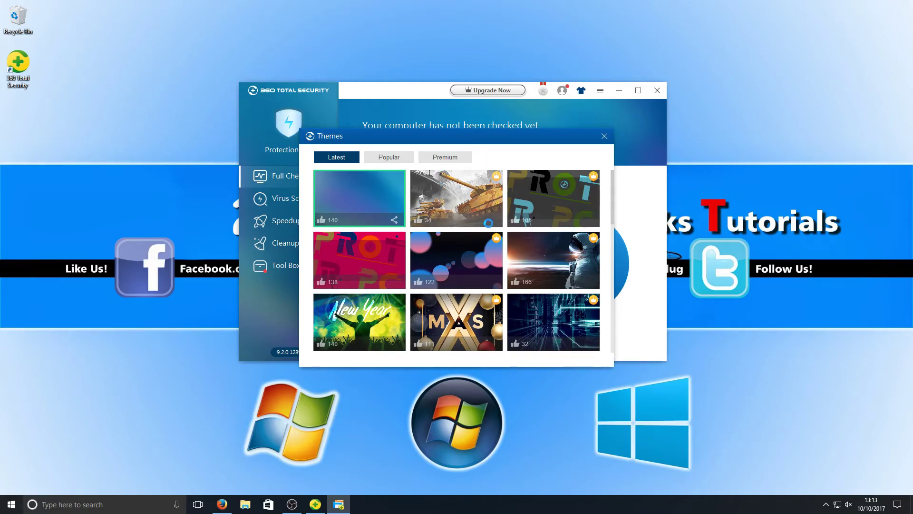
left_click(446, 228)
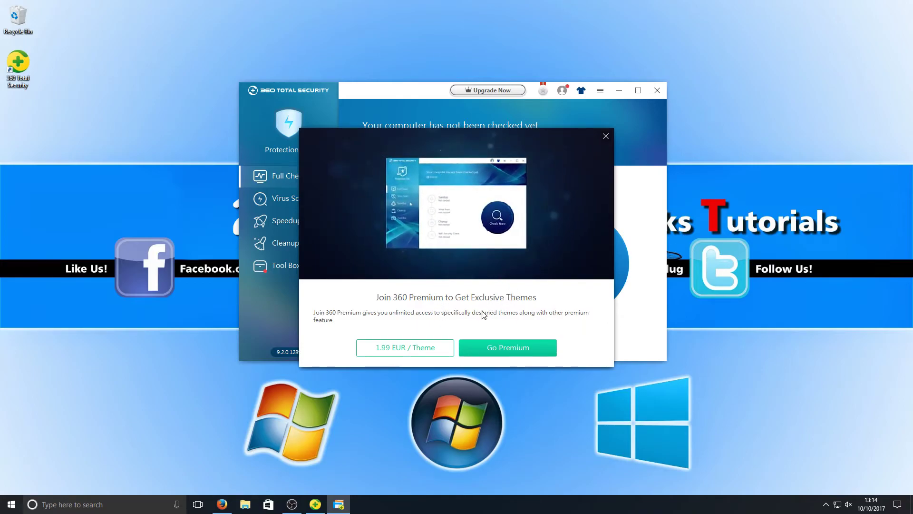
left_click(605, 136)
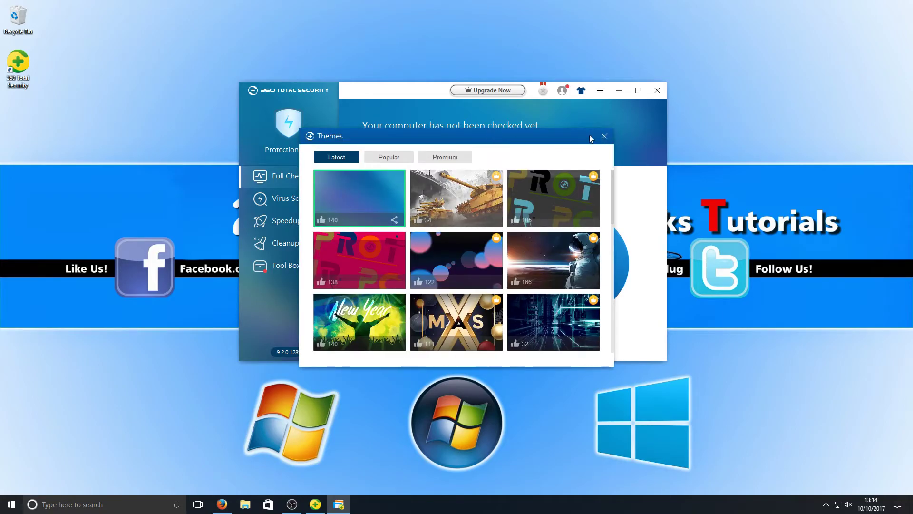
left_click(611, 135)
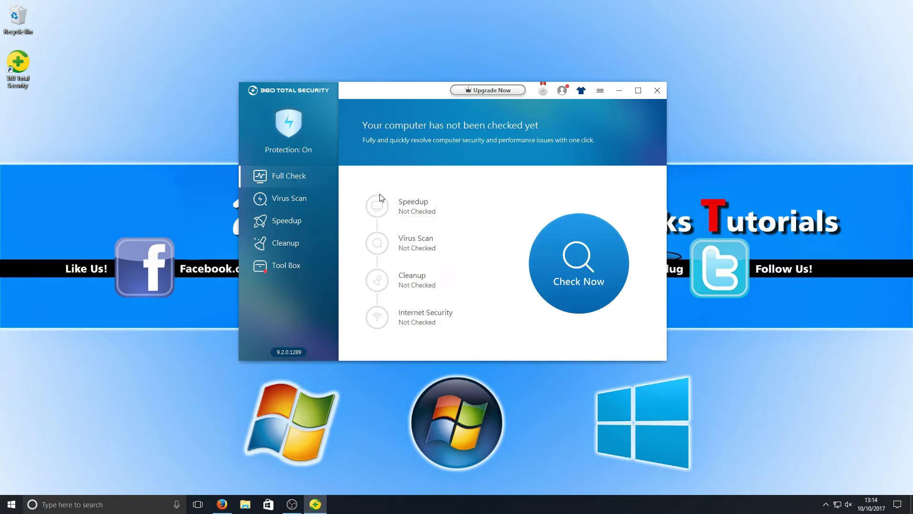
View the Virus Scan and Speedup panels, scroll the Easy Speedup list, then show Cleanup.
left_click(301, 202)
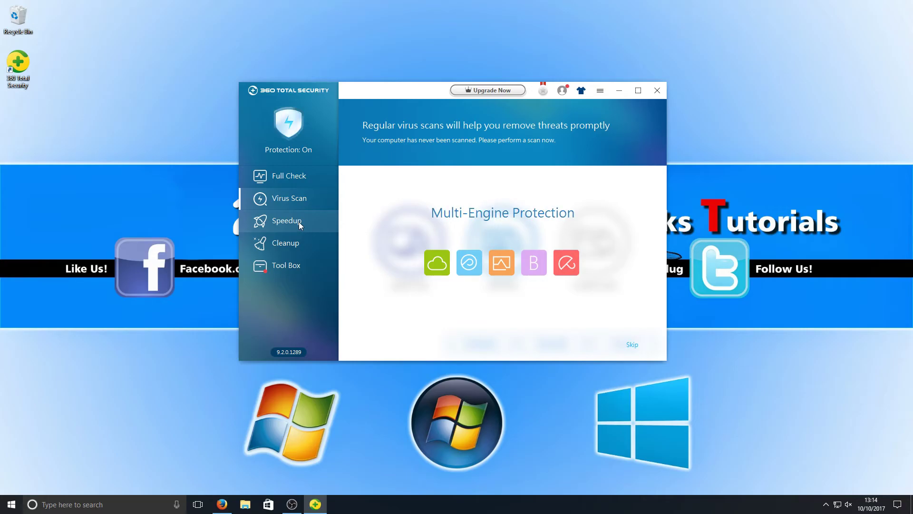
left_click(299, 222)
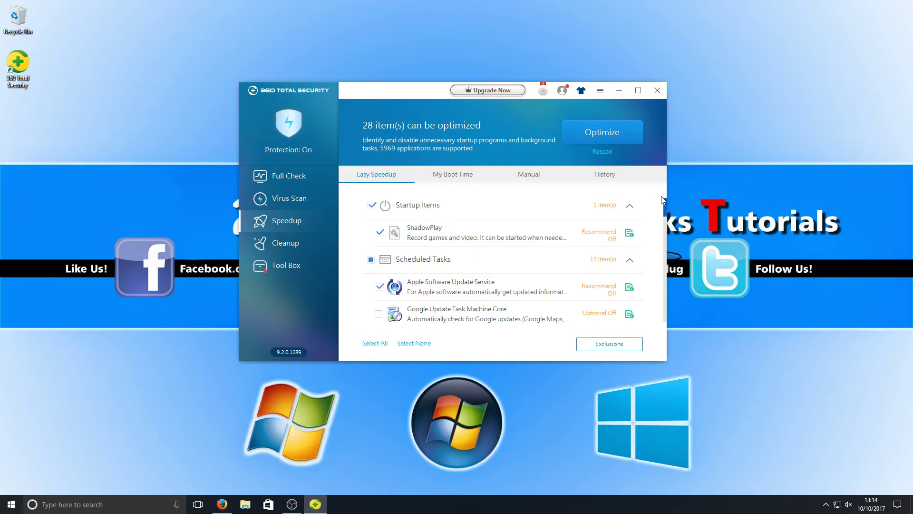
left_click_drag(665, 205, 330, 210)
left_click(305, 250)
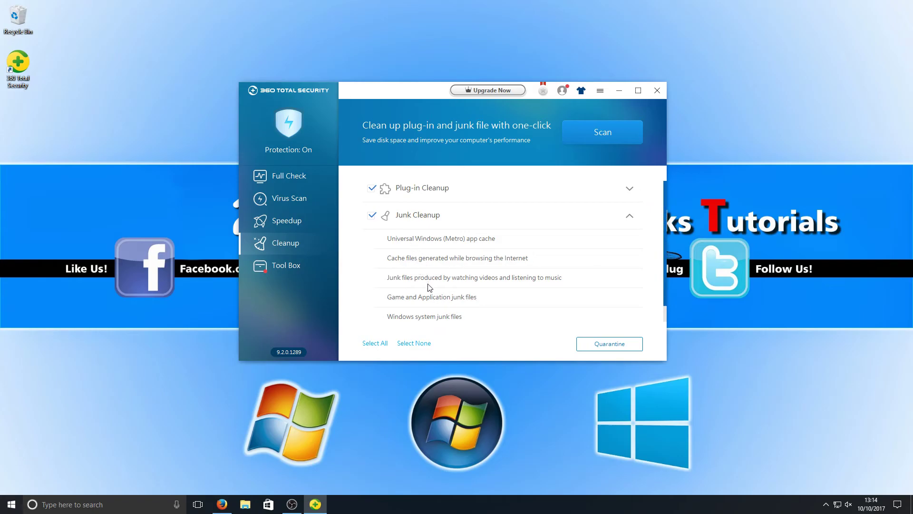
Browse the Tool Box utility grid, then go back to the Full Check page.
left_click(286, 265)
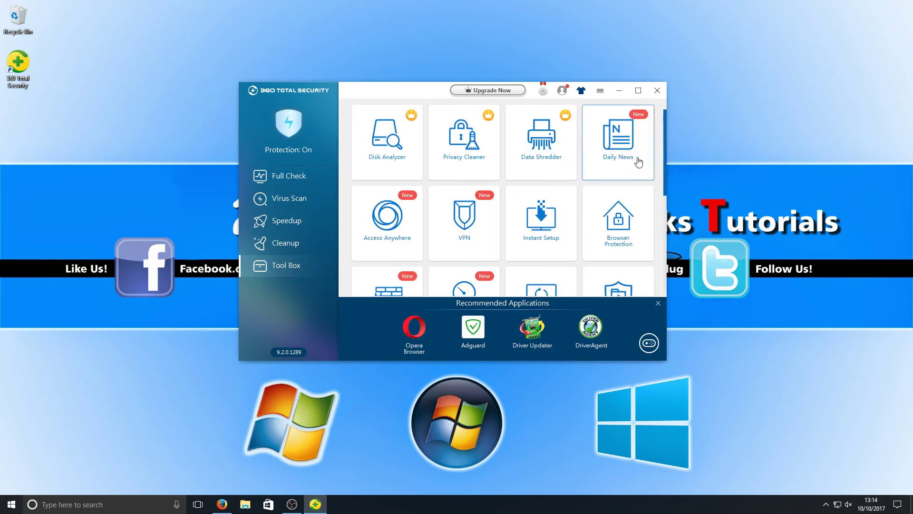
left_click_drag(664, 138, 657, 170)
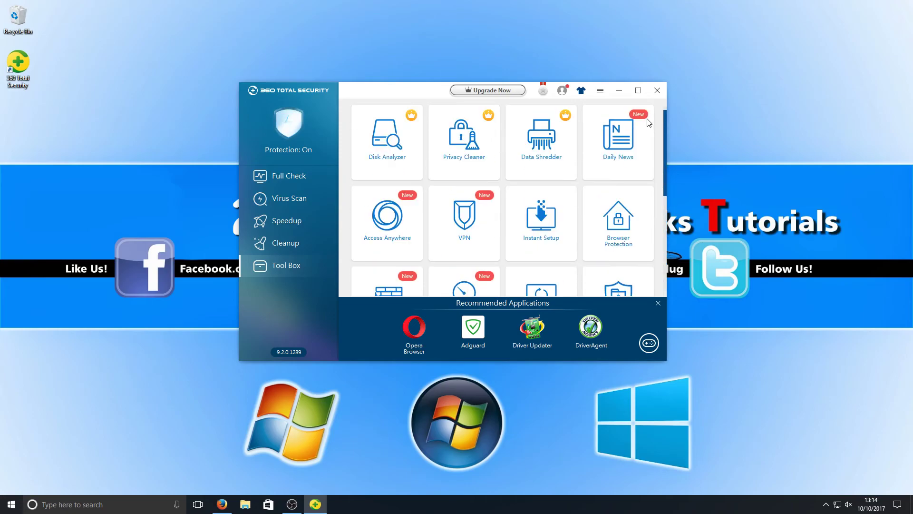
left_click(306, 179)
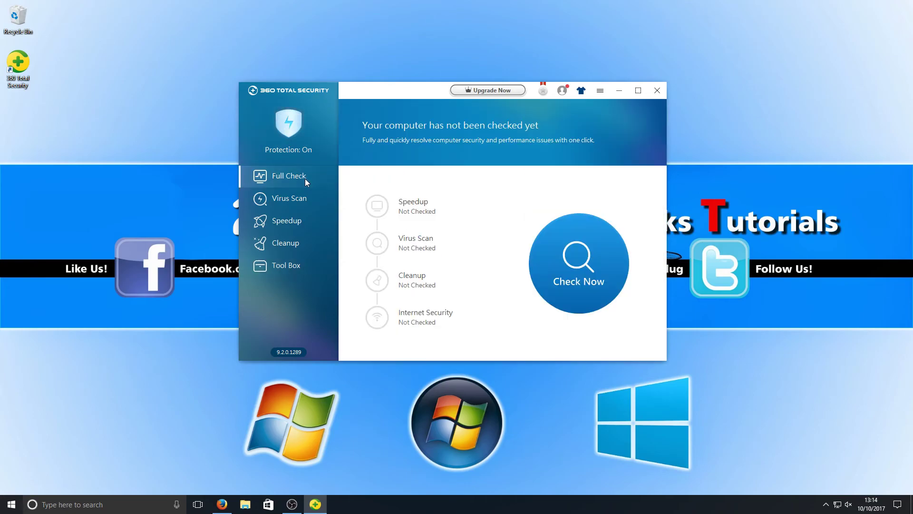